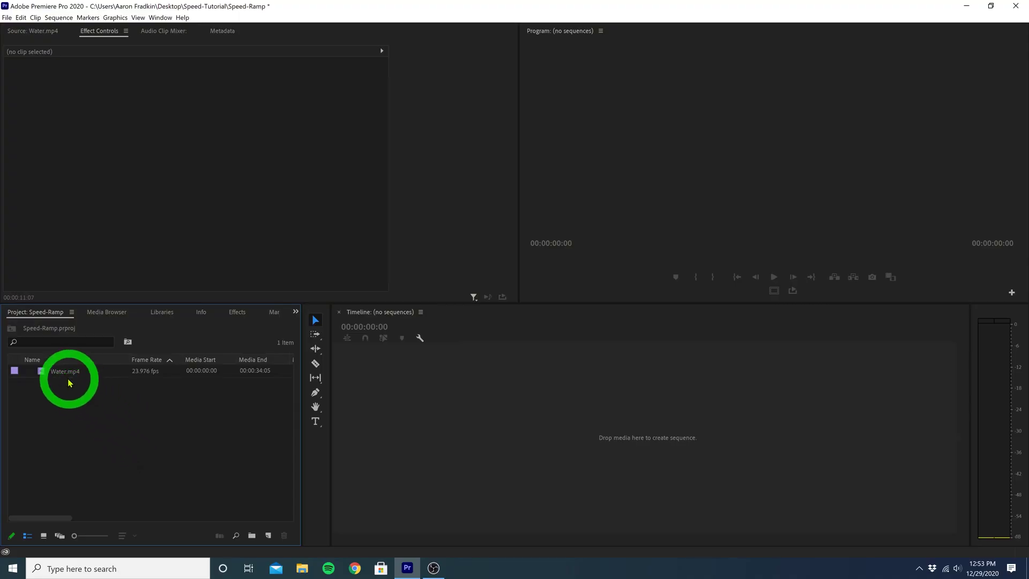
Preview Water.mp4 in the Source monitor and drag it to the Timeline to create the Water sequence.
double_click(60, 372)
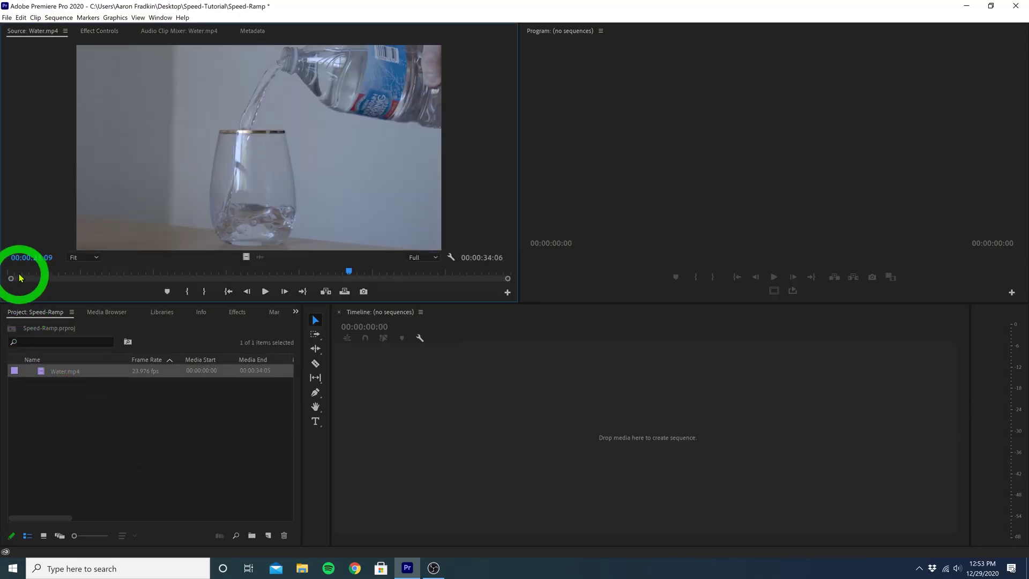
drag(22, 272, 375, 271)
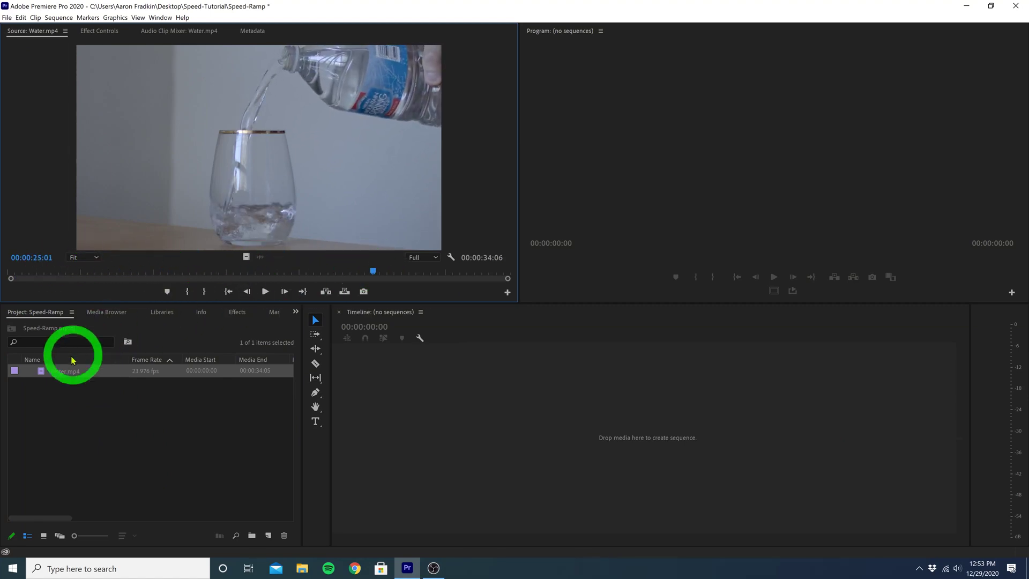
drag(46, 370, 529, 395)
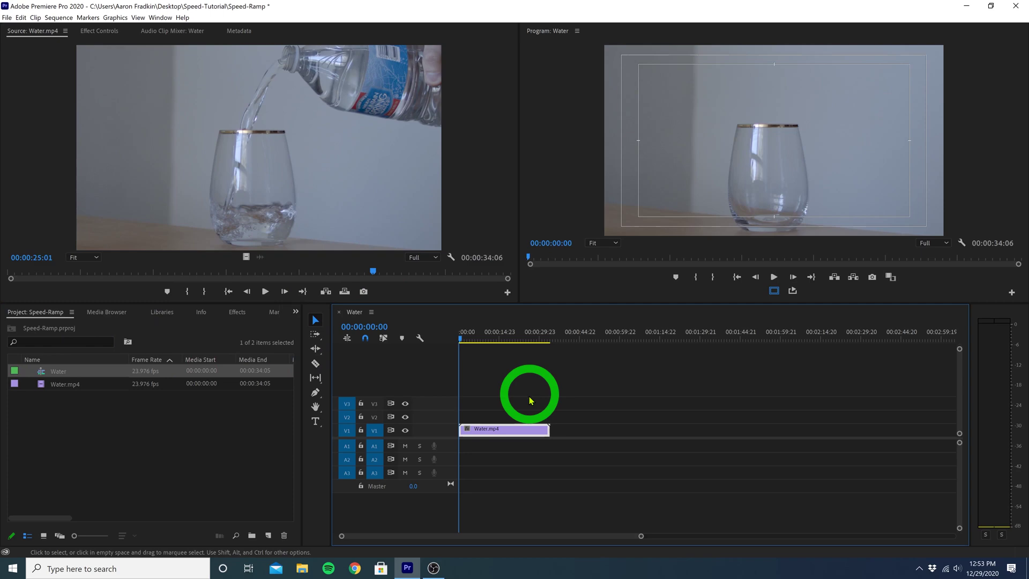
Set the Water.mp4 clip's keyframe display to Time Remapping > Speed.
right_click(501, 431)
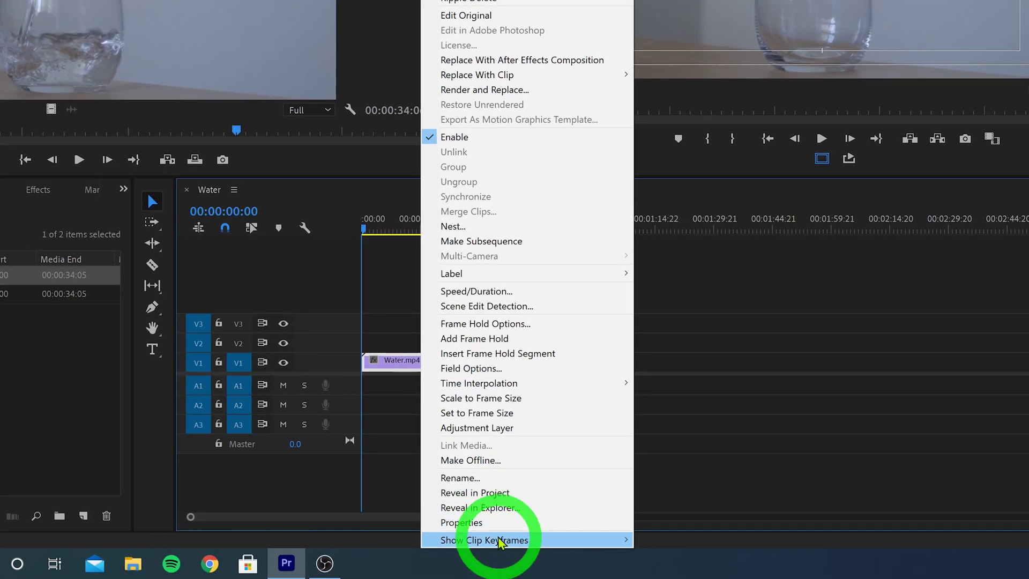
mouse_move(554, 551)
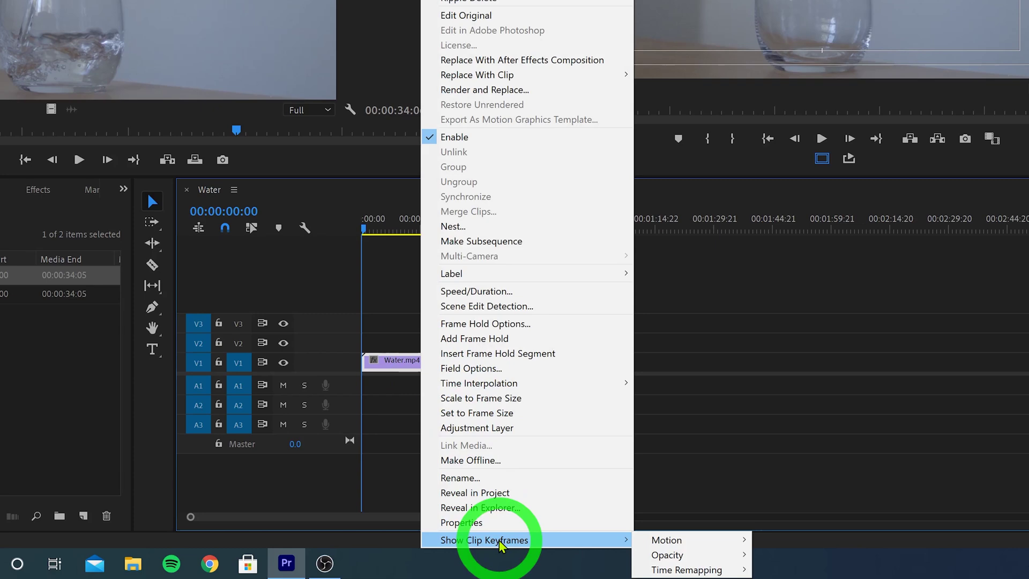
mouse_move(696, 569)
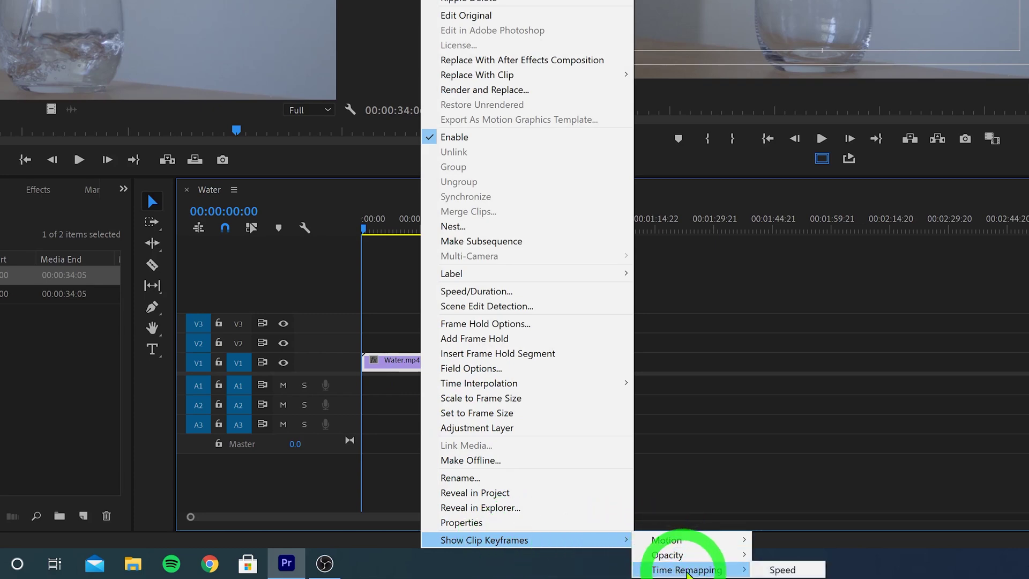
click(777, 570)
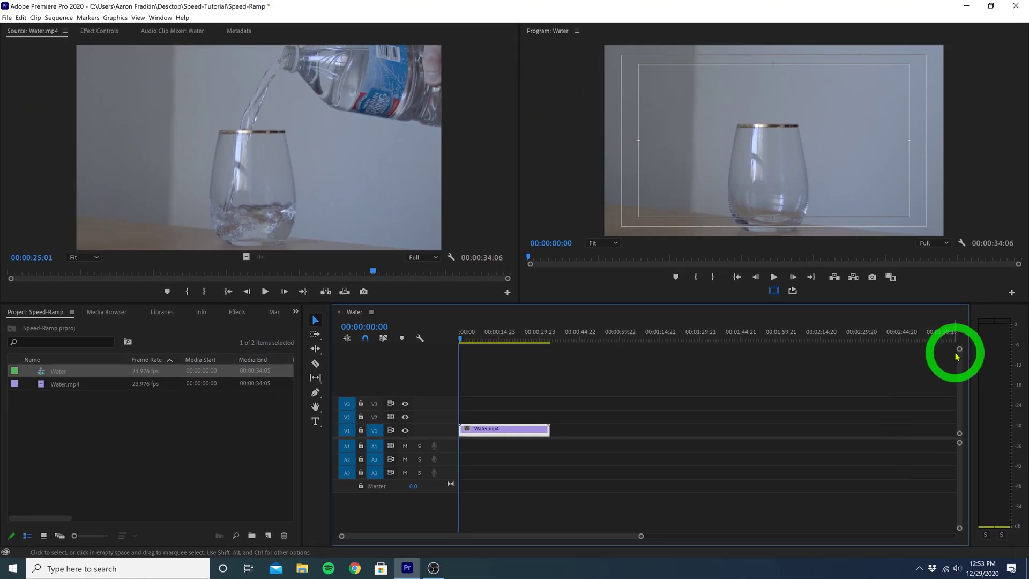
Heighten track V1, zoom in on the clip, and move the playhead to 00:00:09:17.
drag(959, 348, 958, 355)
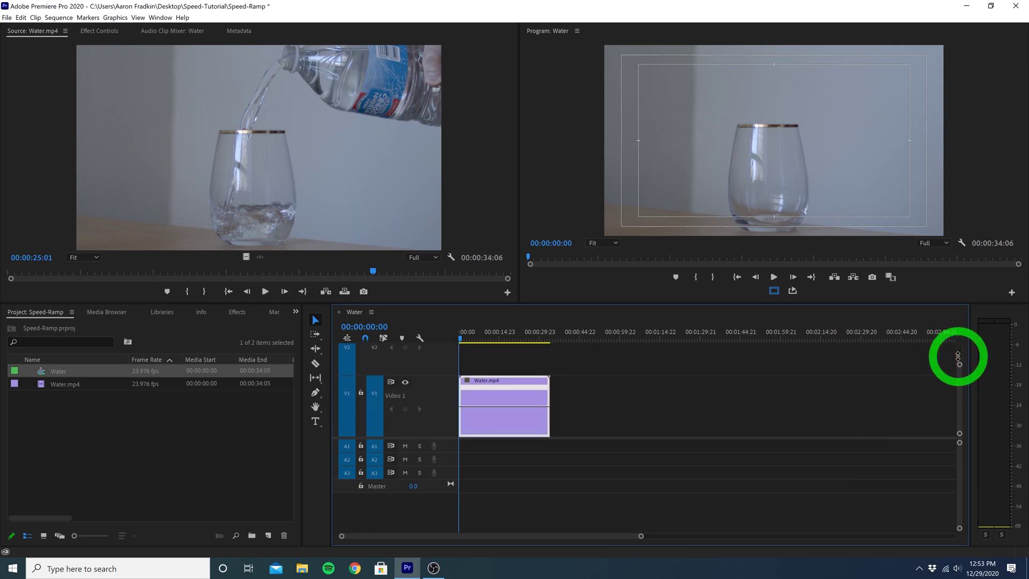
drag(641, 535, 552, 540)
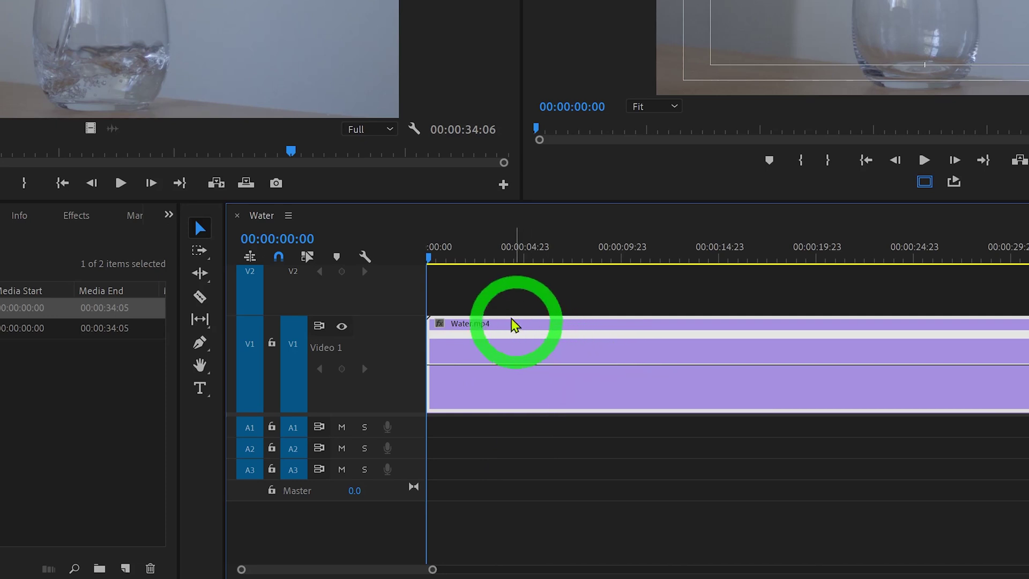
drag(429, 257, 471, 257)
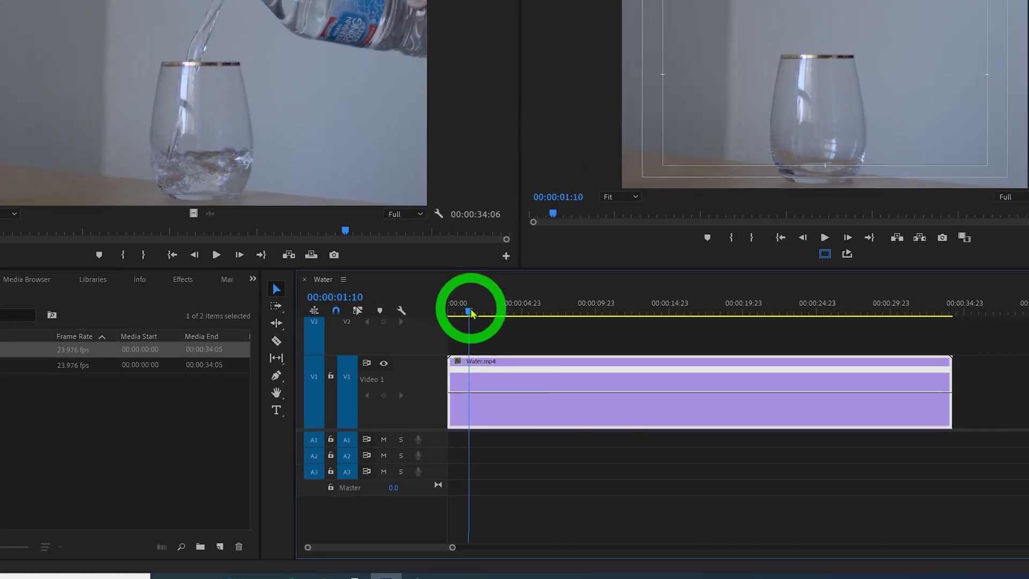
drag(488, 340, 581, 352)
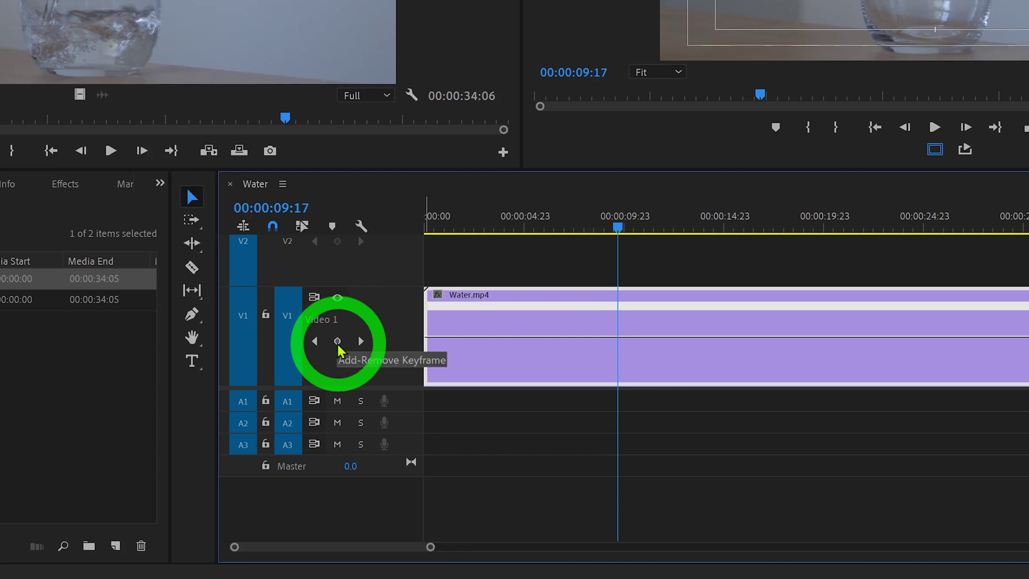
Add a time-remapping speed keyframe at 00:00:09:17, leaving speed at 100%.
click(337, 342)
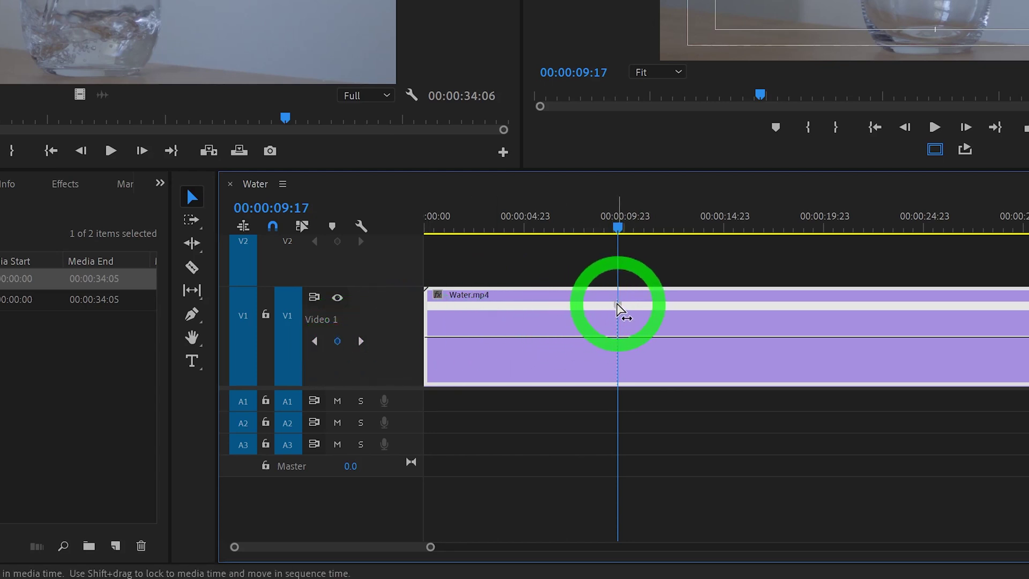
mouse_move(617, 309)
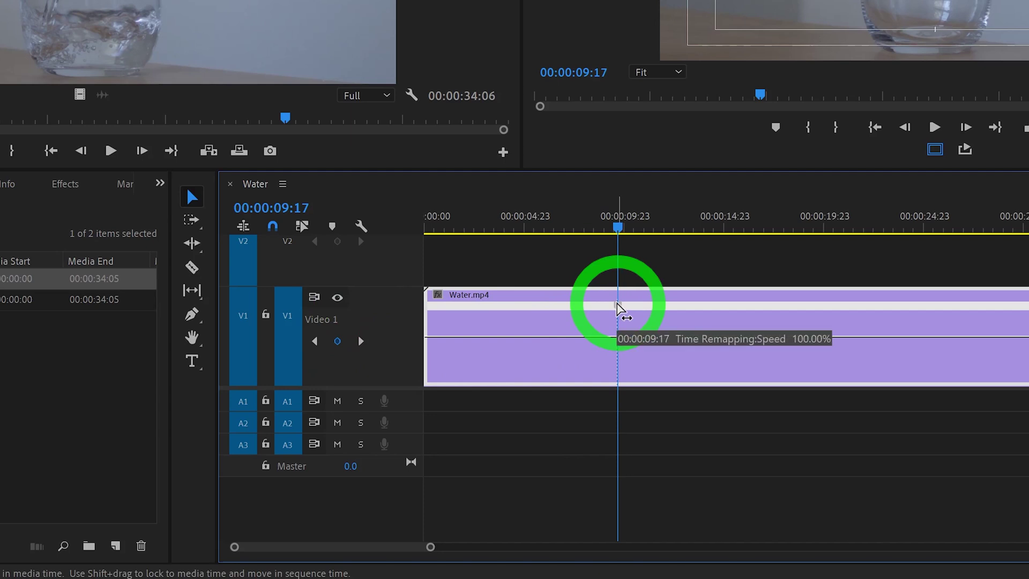
key(ctrl)
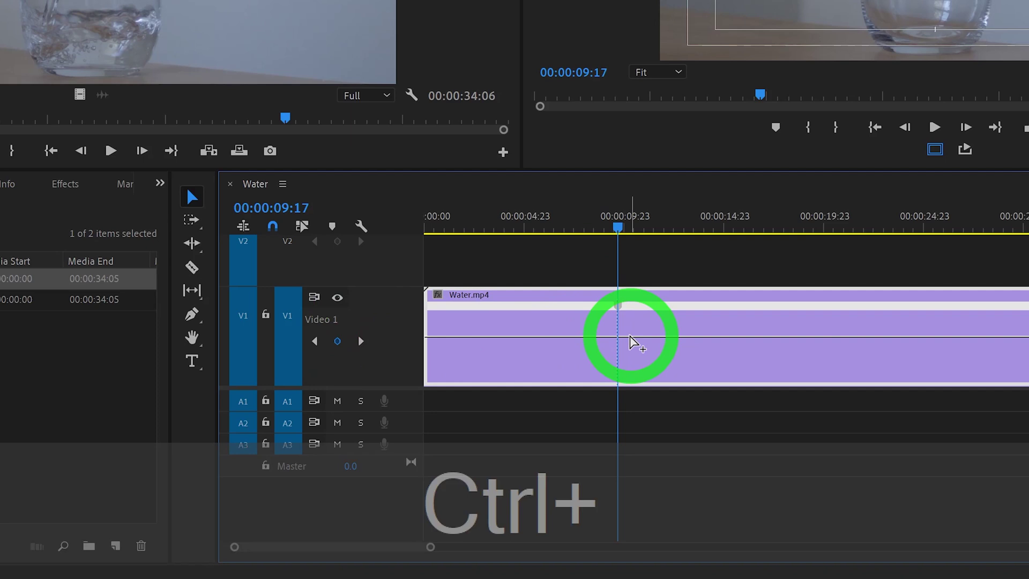
mouse_move(630, 337)
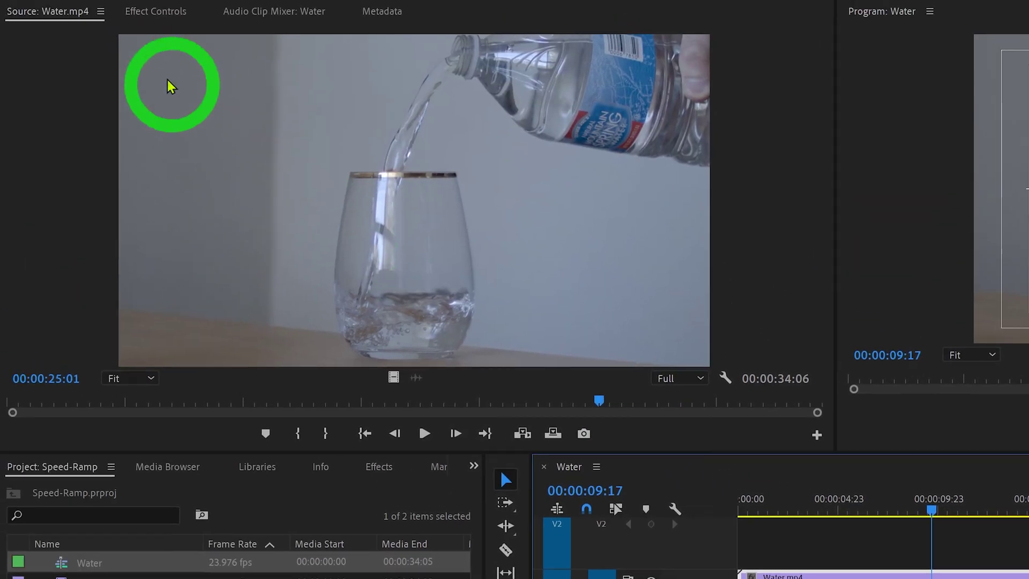
Show the Effect Controls panel with Time Remapping speed at 100.00%.
click(134, 14)
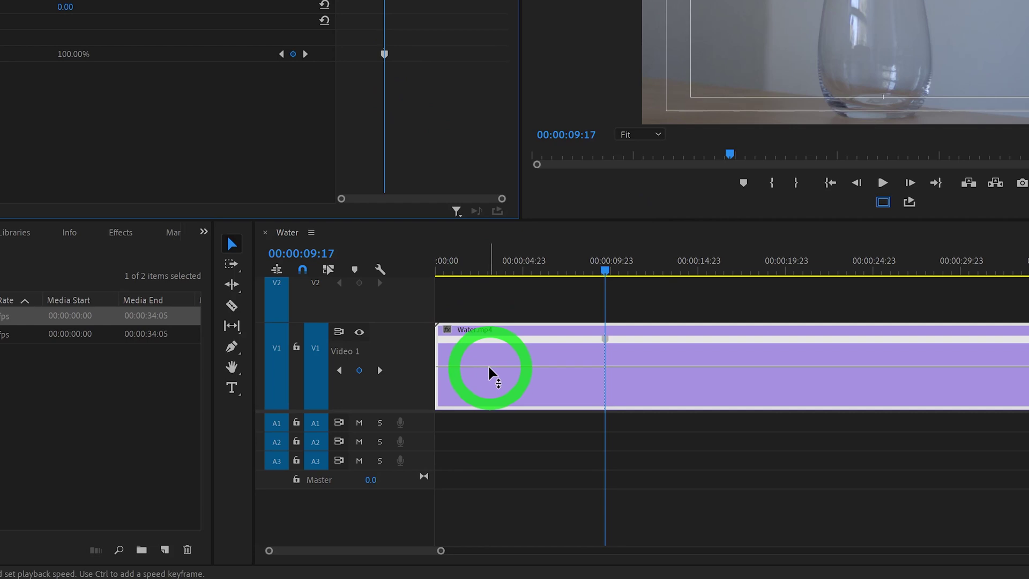
Raise the speed before the keyframe to 450%, then play the sequence from the start.
drag(491, 372, 473, 101)
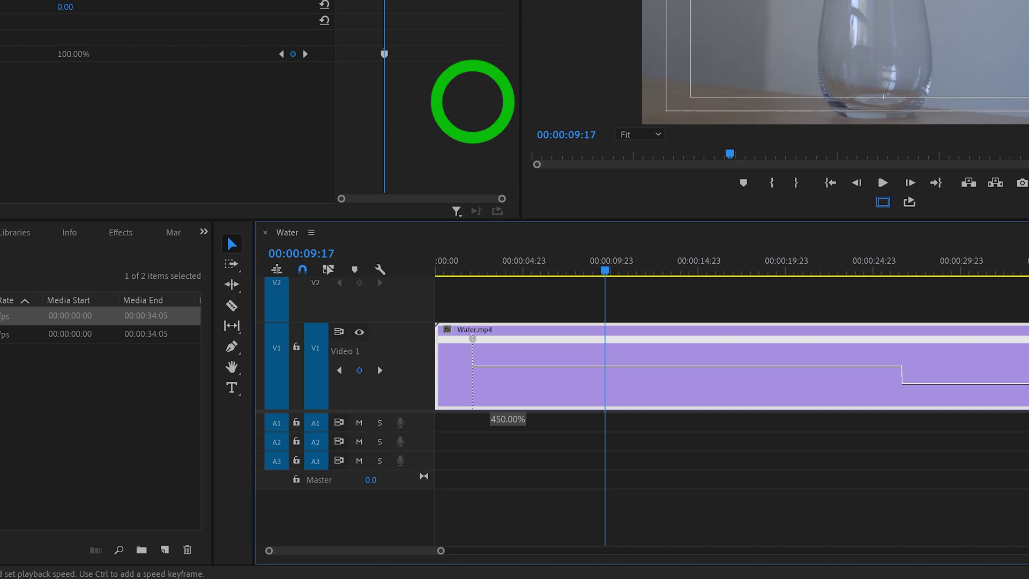
drag(473, 101, 473, 103)
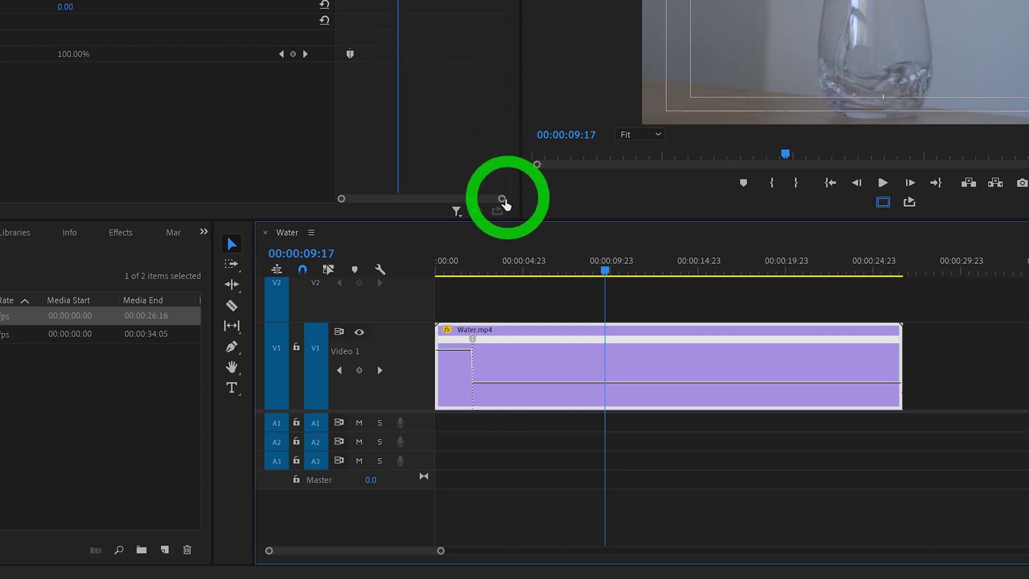
key(Home)
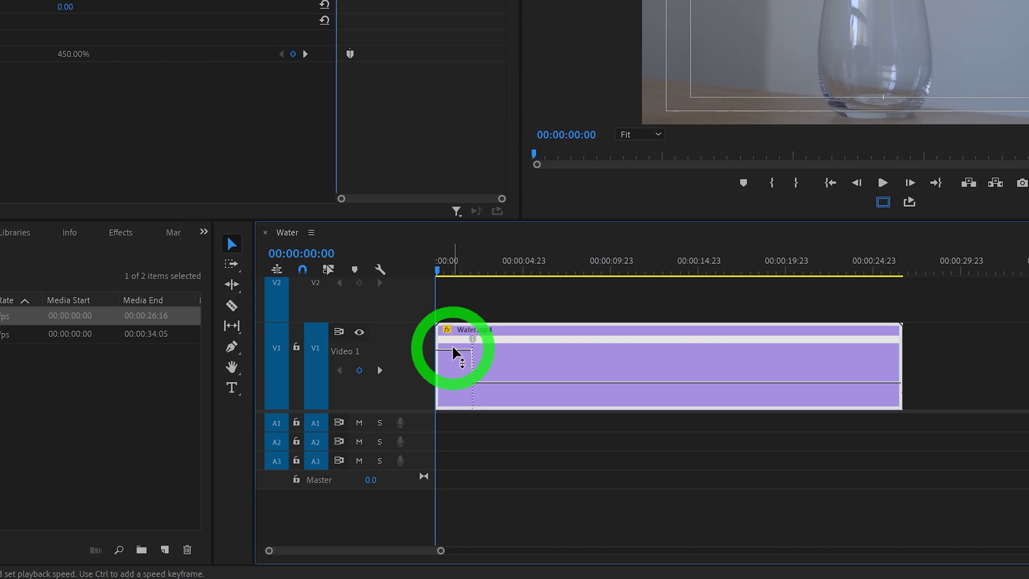
drag(473, 384, 508, 382)
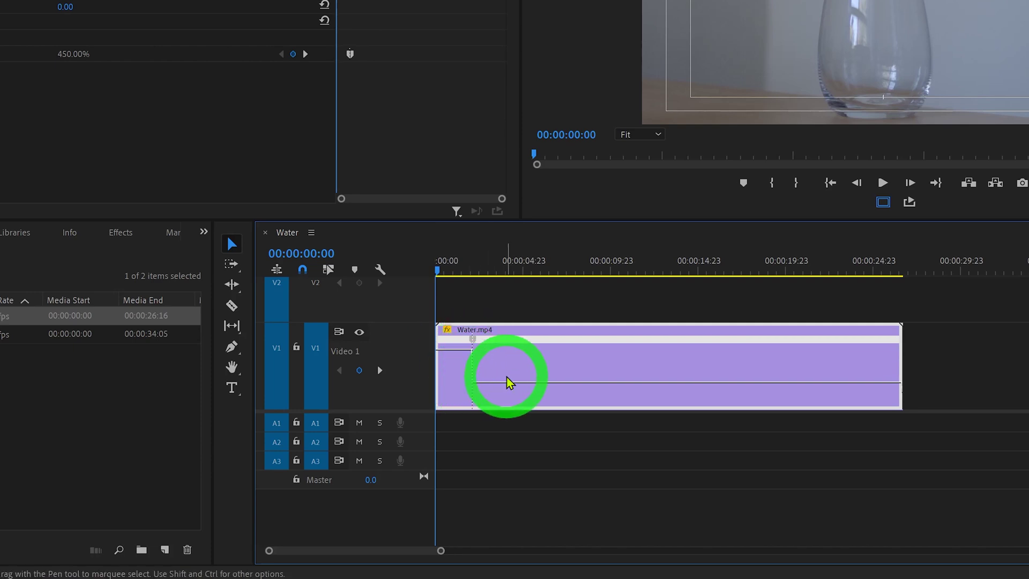
key(space)
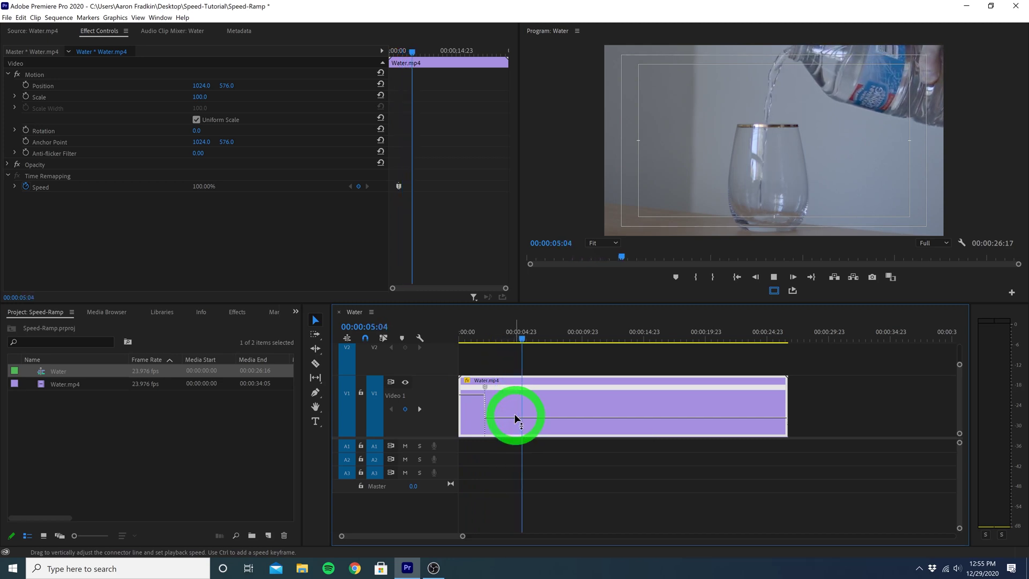
Split the 00:00:02:03 speed keyframe into a ramp and curve it smoothly from 450% to 100%.
click(482, 338)
drag(482, 339, 485, 339)
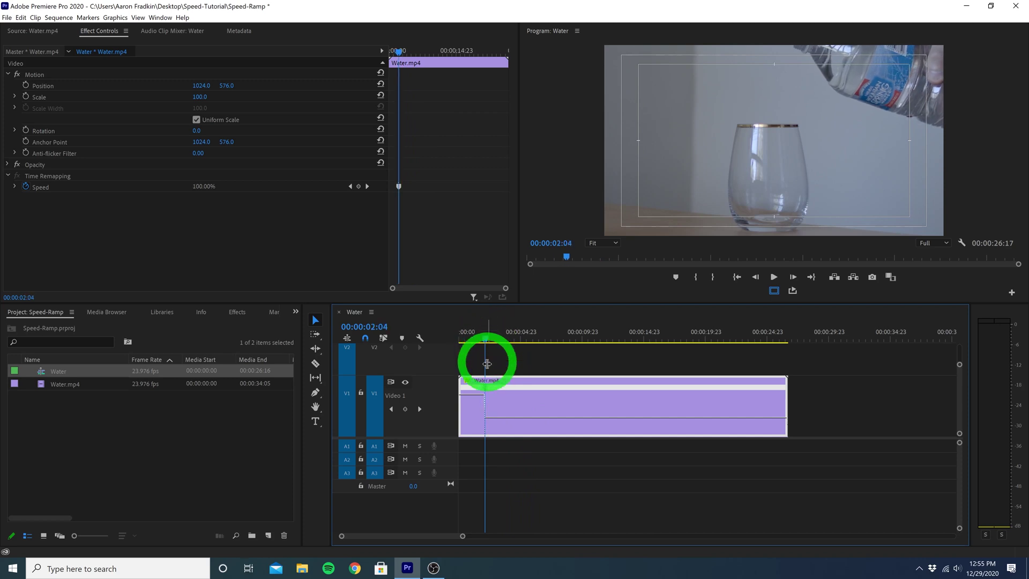
drag(461, 535, 415, 536)
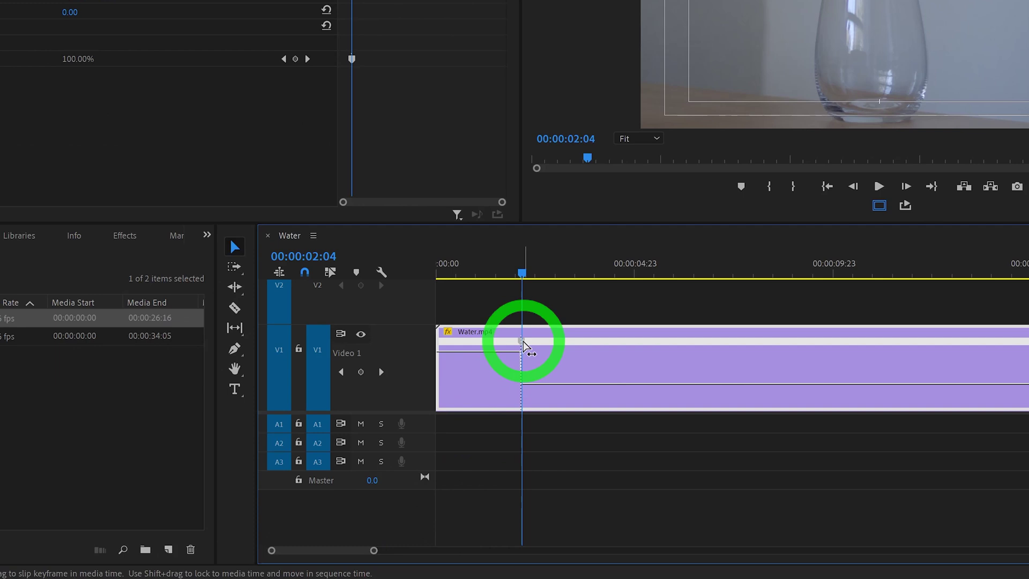
click(522, 341)
drag(524, 343, 580, 343)
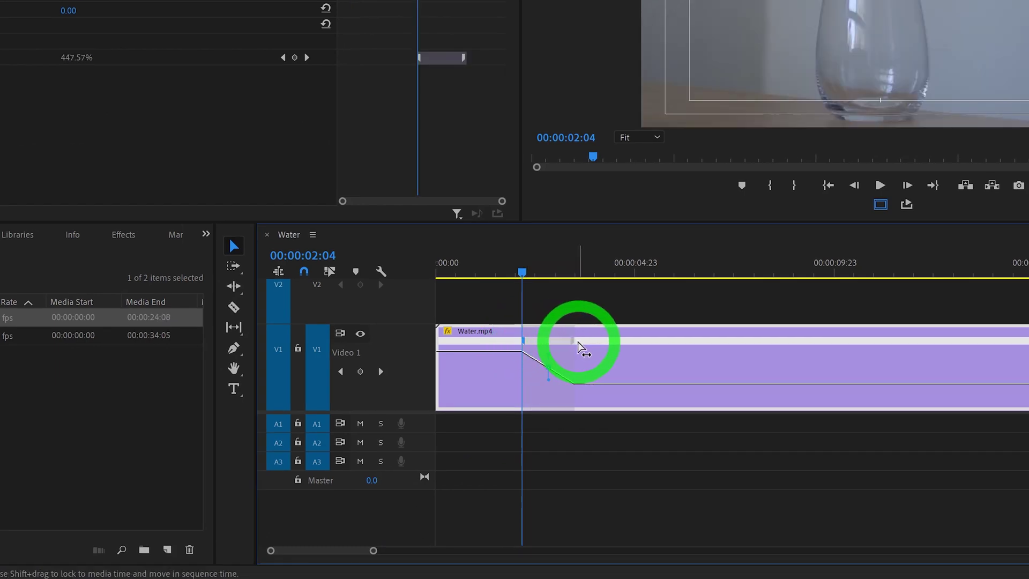
click(558, 376)
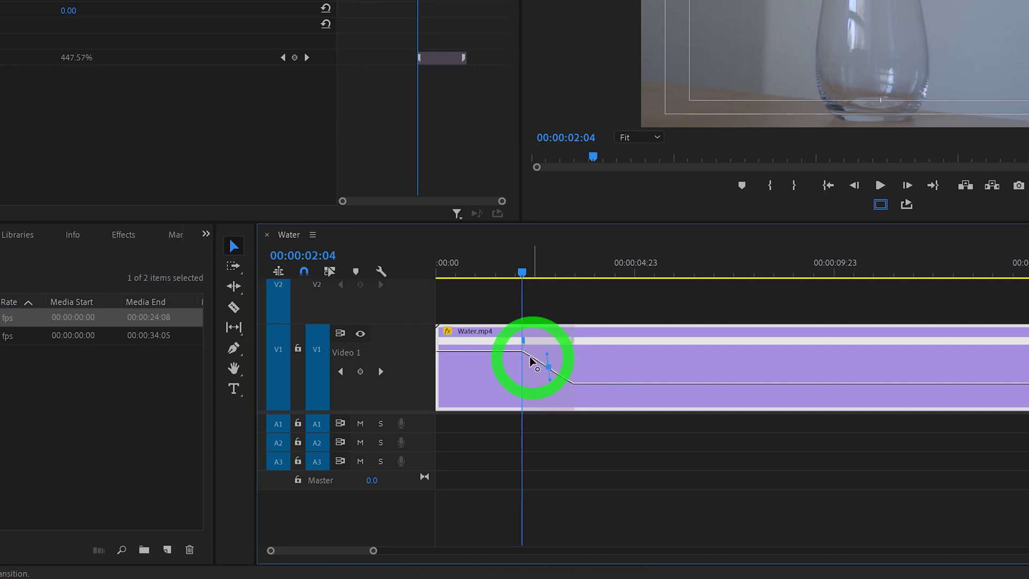
drag(524, 376, 438, 358)
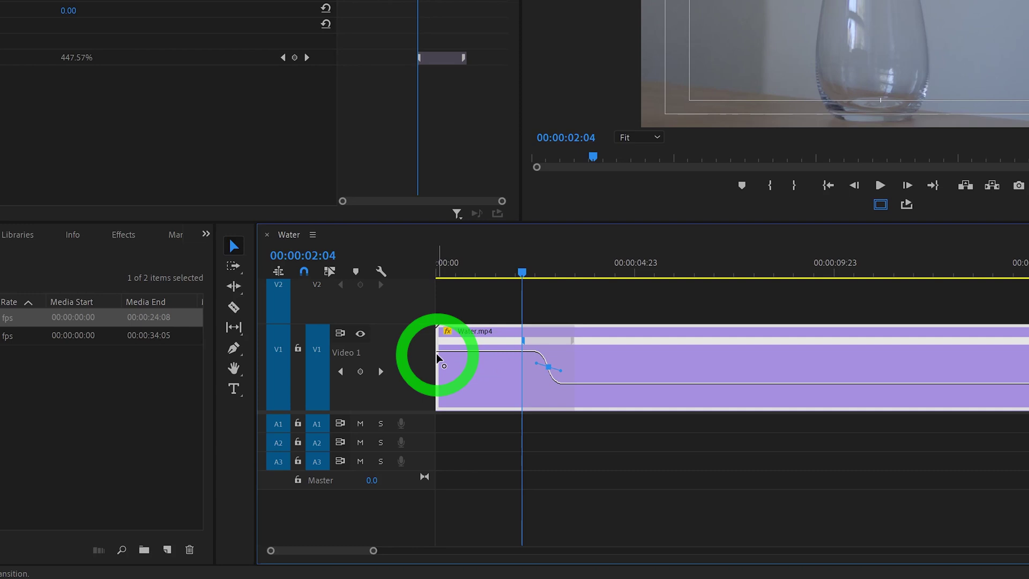
drag(522, 273, 481, 275)
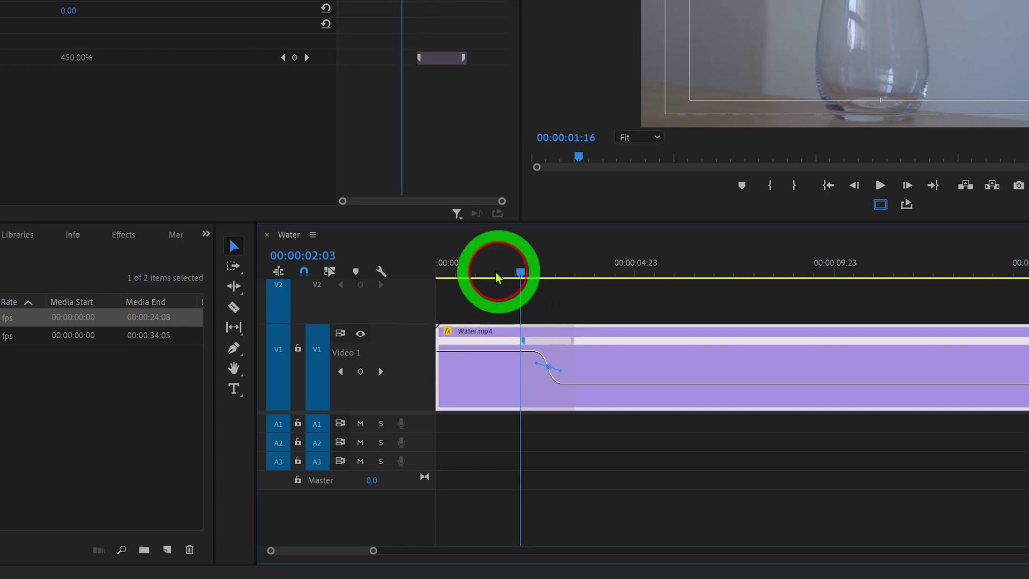
Shorten the speed ramp and replay the clip, stopping at 00:00:08:23.
key(space)
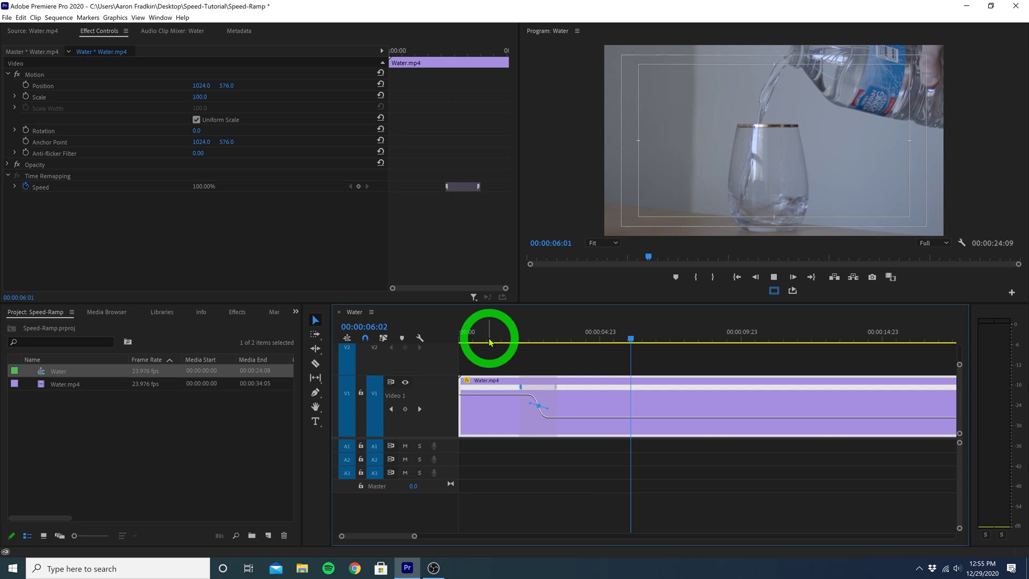
key(space)
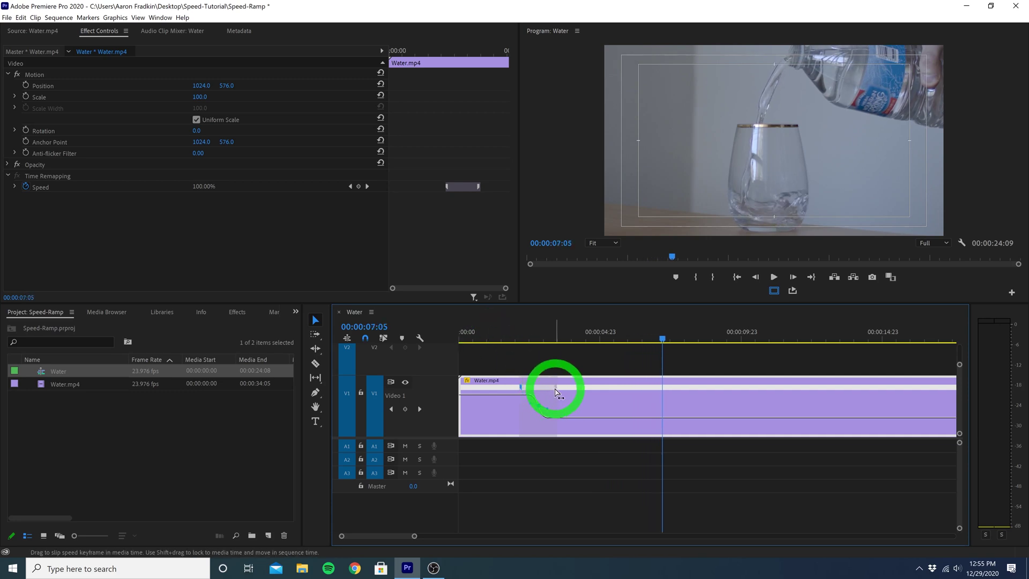
drag(555, 386, 537, 383)
click(497, 341)
key(space)
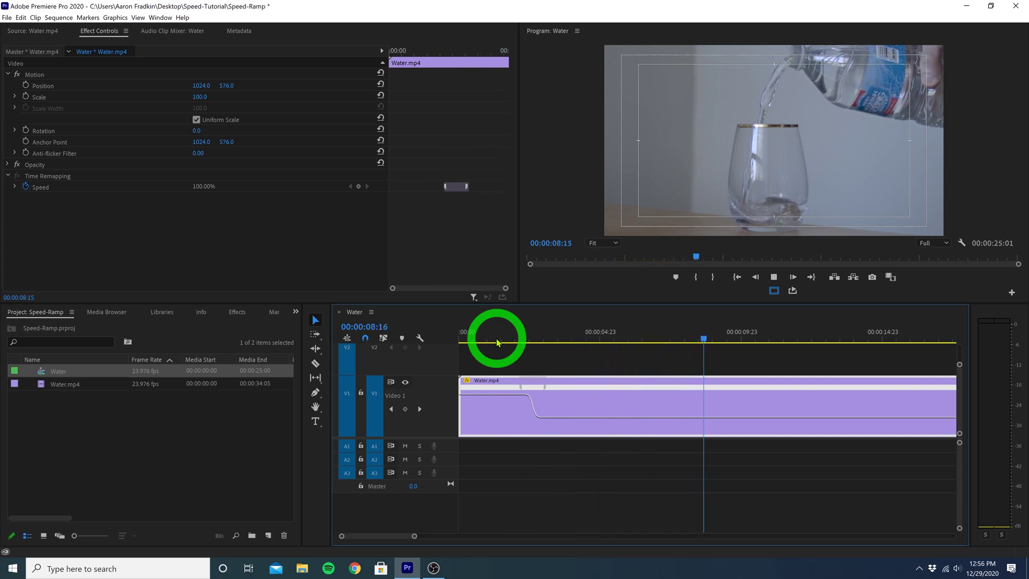
key(space)
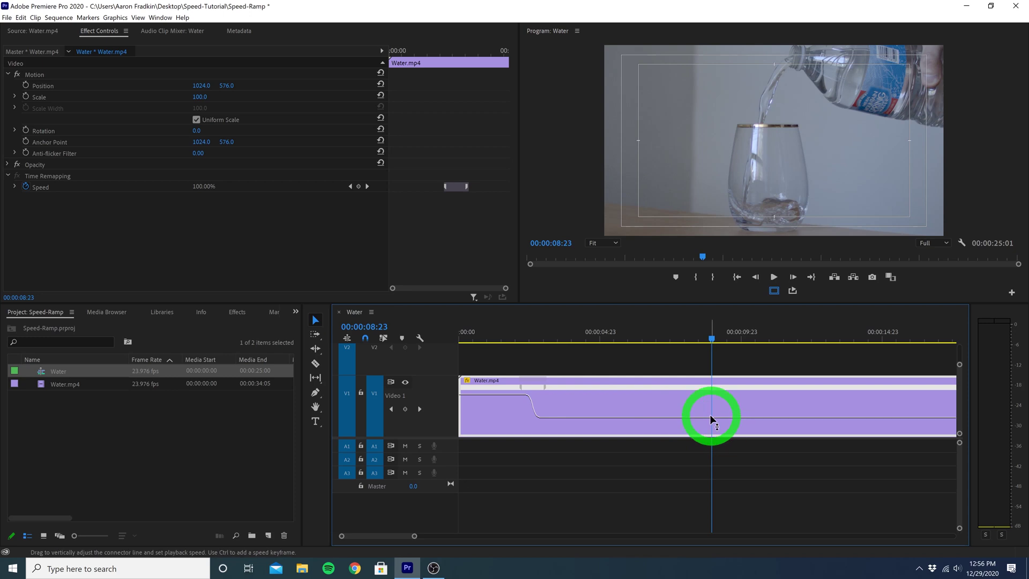
Add a keyframe at 00:00:08:23, raise the speed after it to about 450%, and spread it into a curved ramp.
click(406, 409)
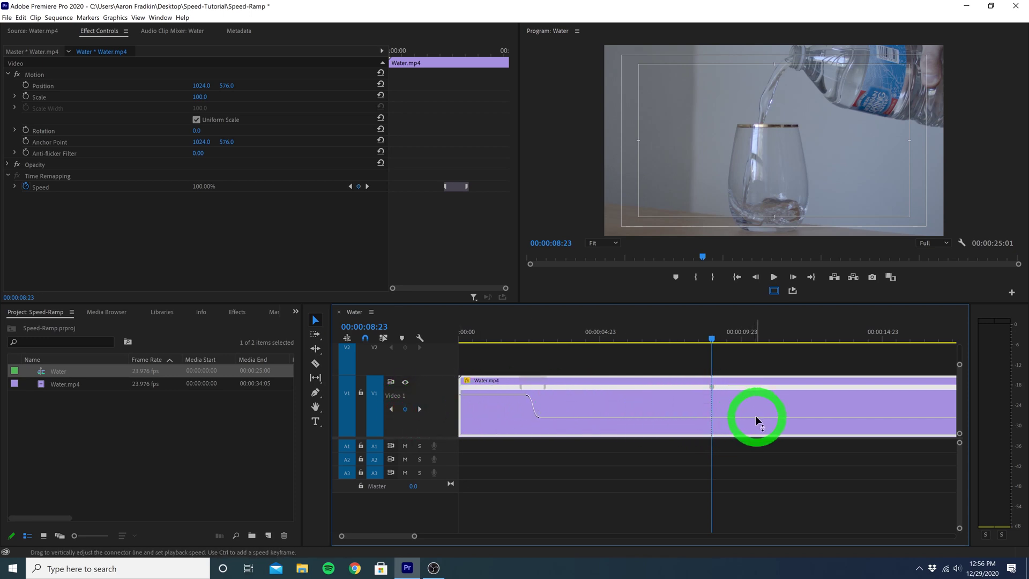
drag(756, 417, 755, 239)
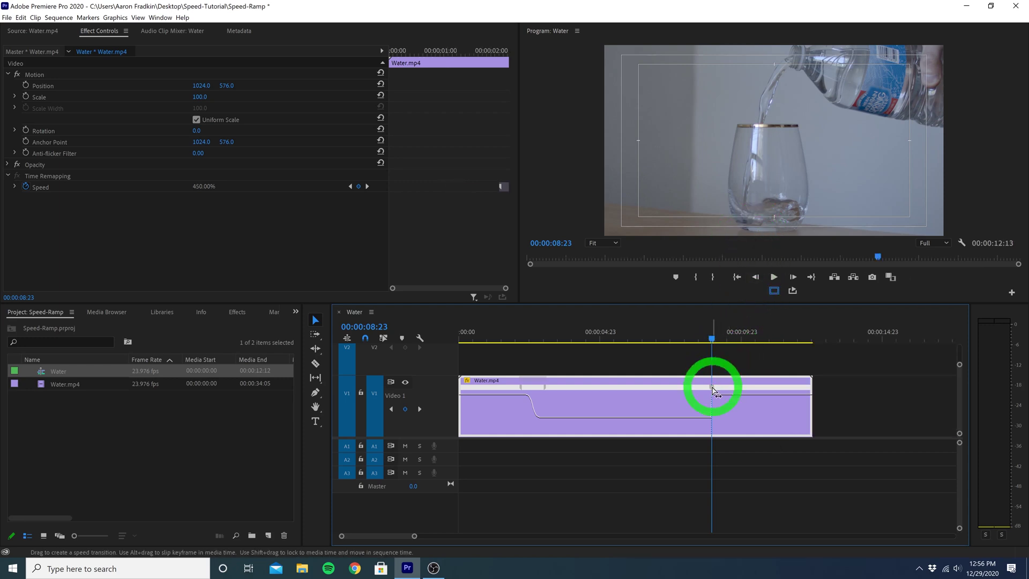
drag(714, 391, 744, 387)
click(732, 401)
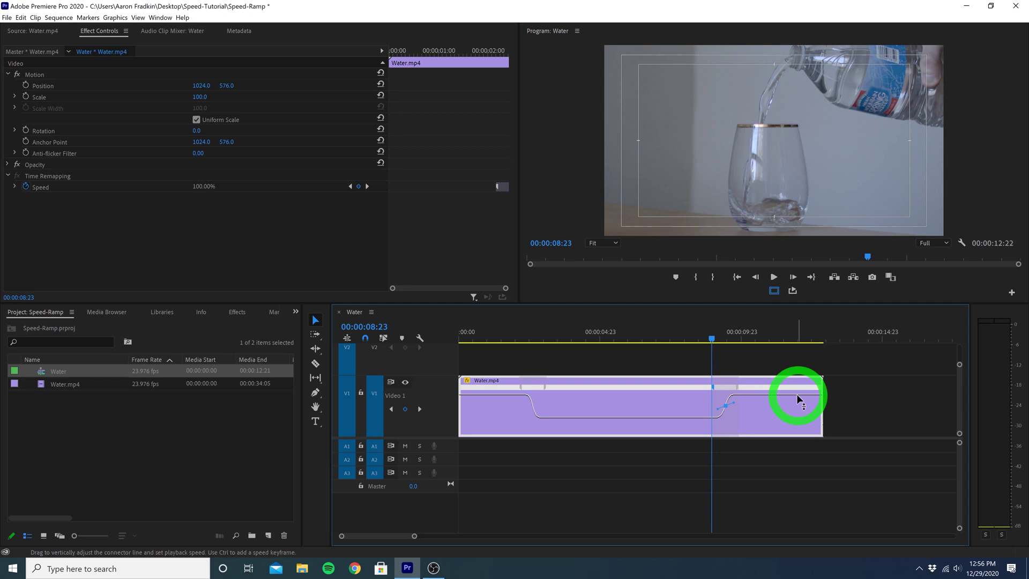
click(696, 339)
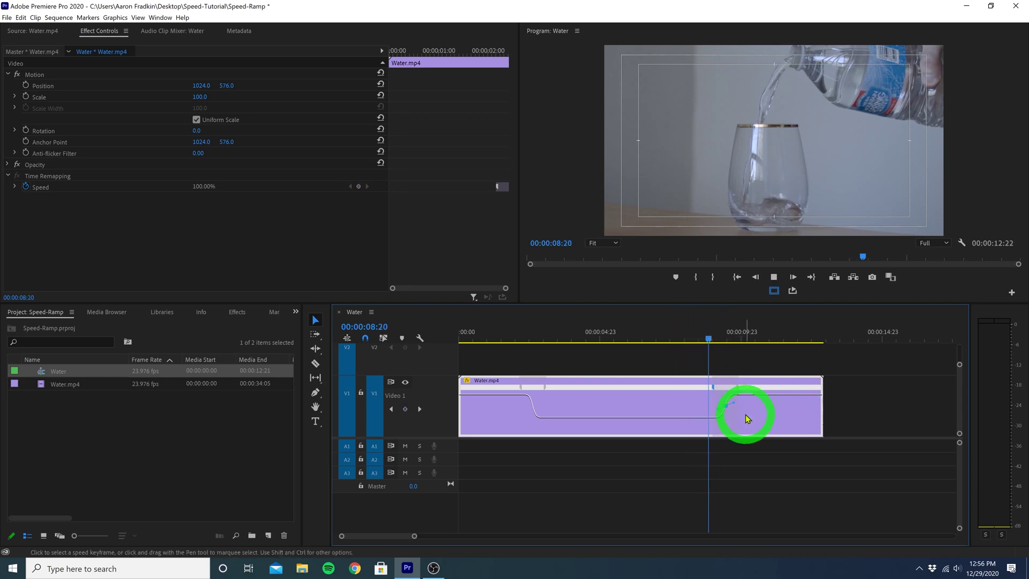